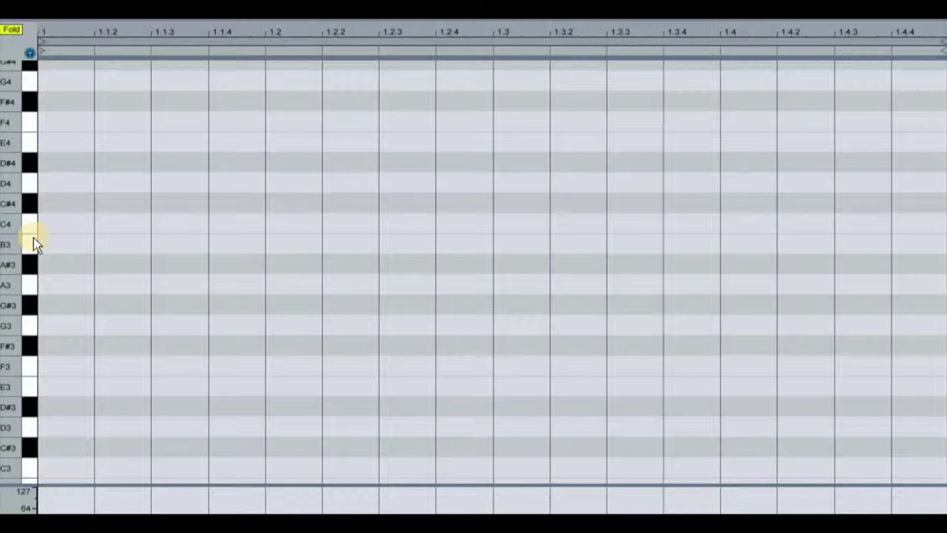
Place sixteenth-length F4 notes on all four beats of the first bar: 1, 1.2, 1.3 and 1.4.
click(20, 226)
scroll(16, 226, up, 4)
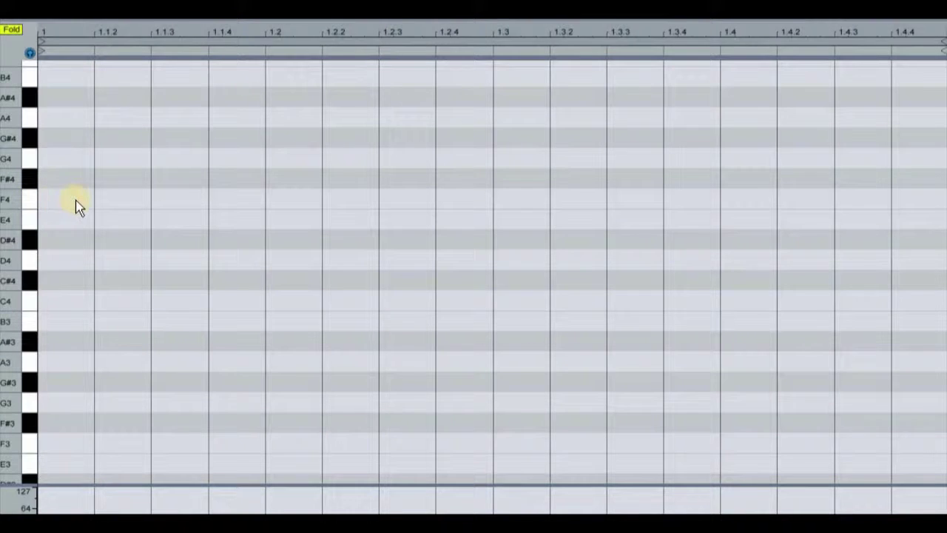
double_click(62, 200)
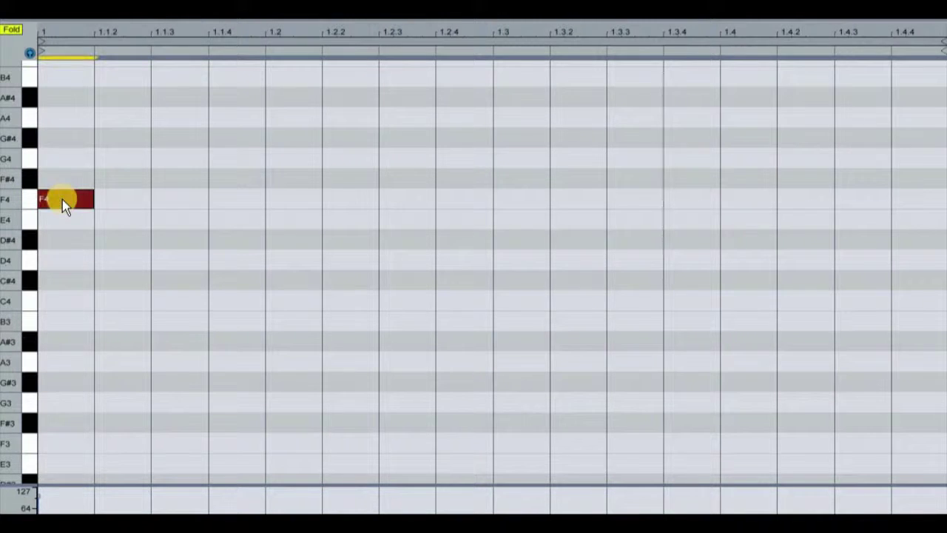
double_click(279, 194)
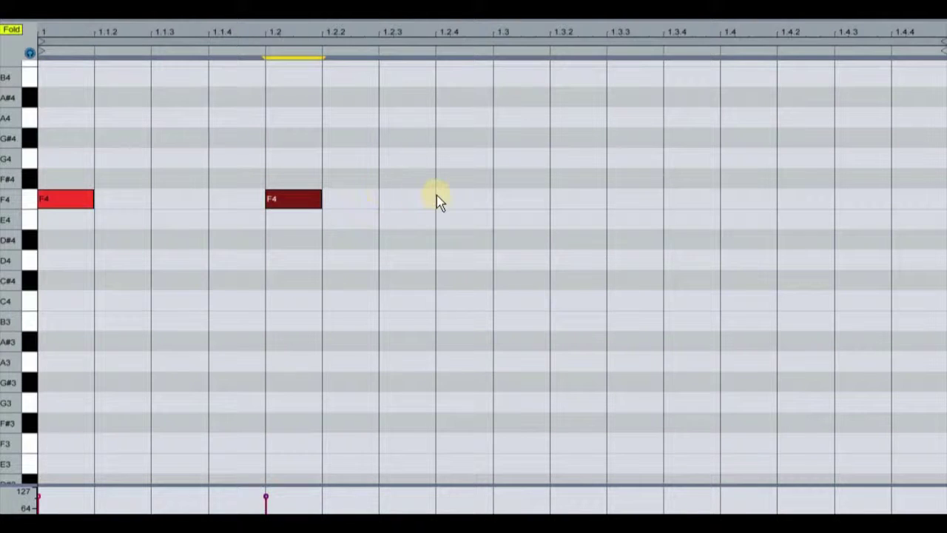
double_click(508, 195)
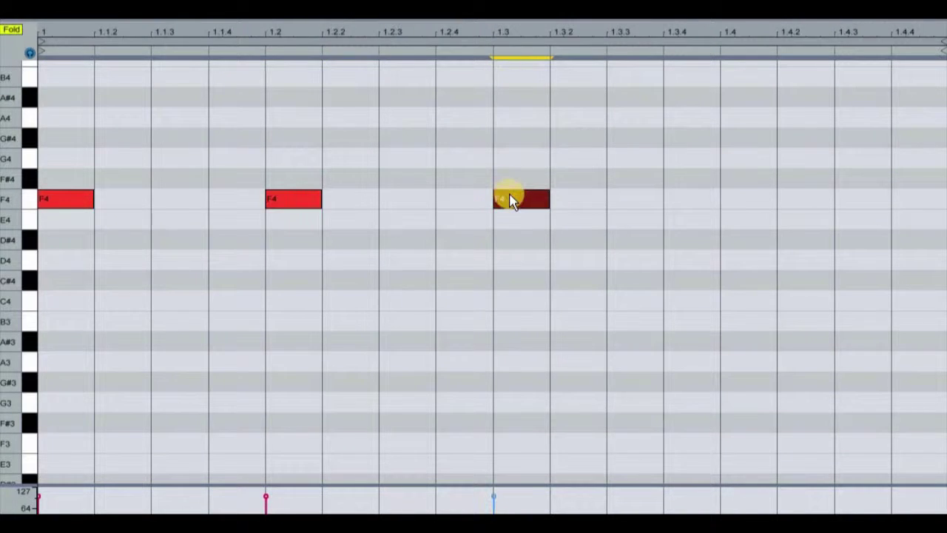
double_click(740, 197)
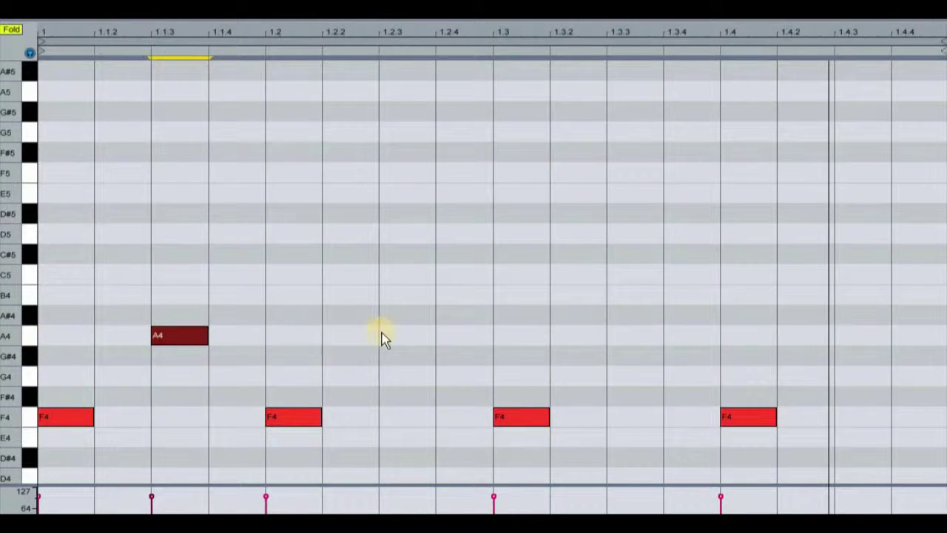
Add sixteenth-length A4 notes on the offbeats at 1.2.3, 1.3.3 and 1.4.3.
double_click(402, 335)
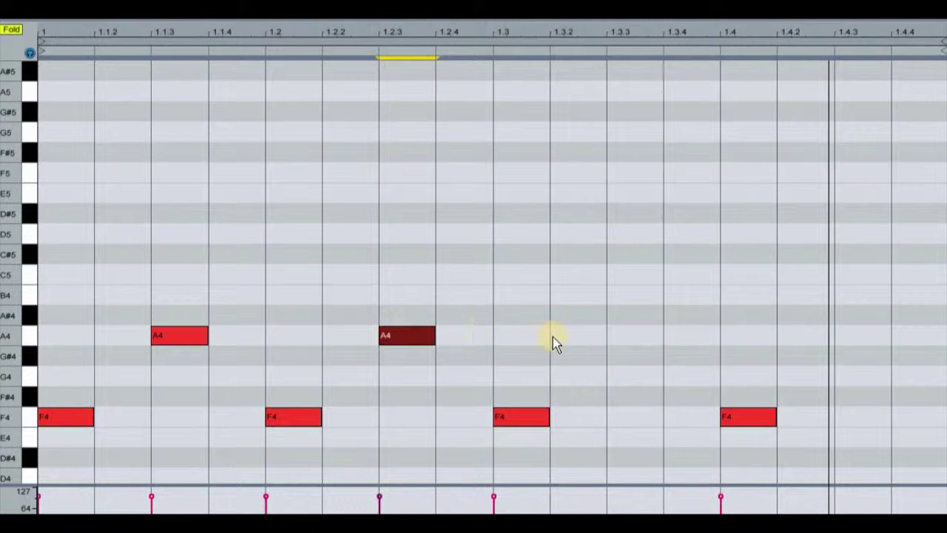
double_click(620, 333)
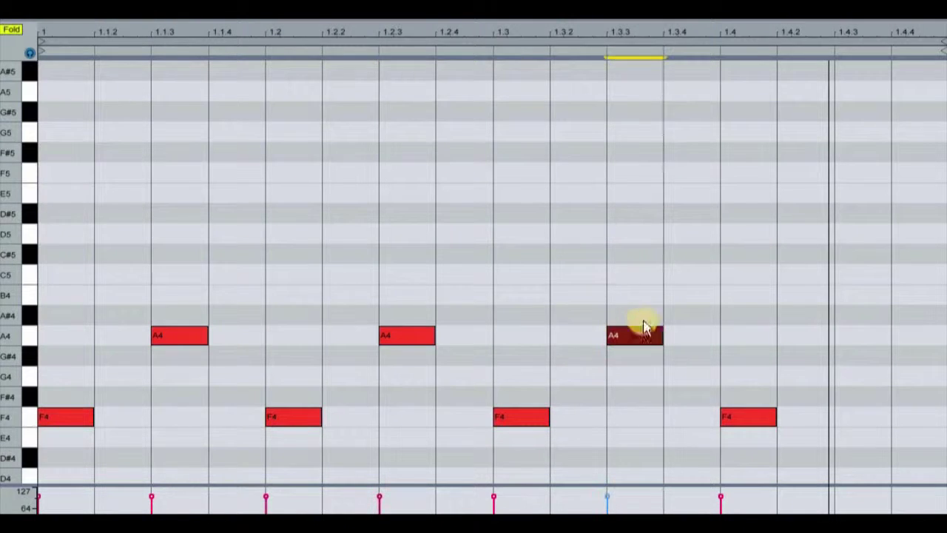
double_click(854, 335)
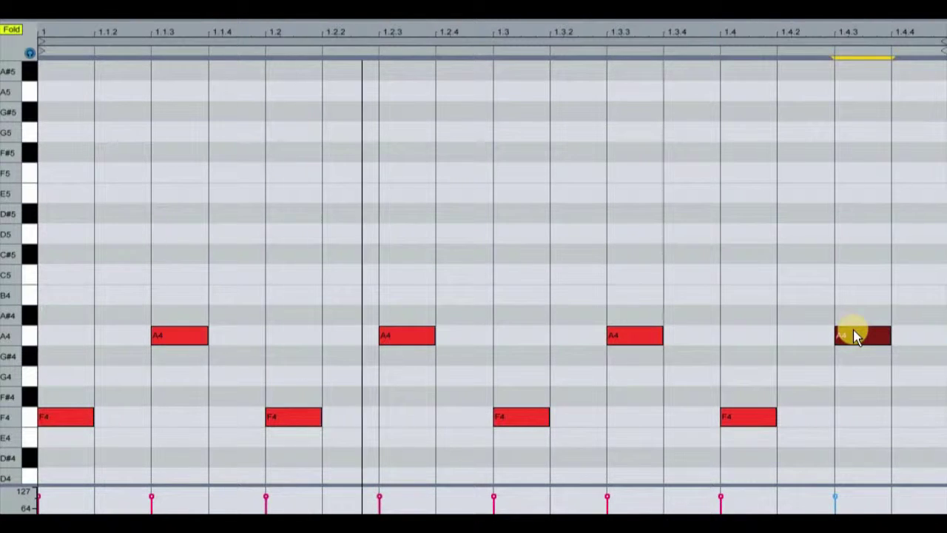
Turn the grid off and shorten the F4 notes at 1.2, 1.3 and 1.4 and the A4 note at 1.2.3 by uneven amounts.
scroll(562, 141, up, 1)
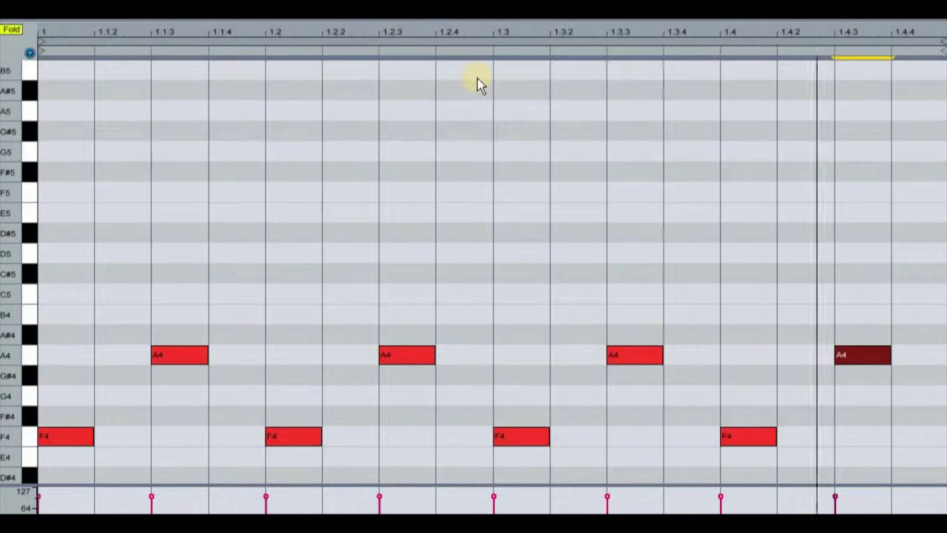
right_click(416, 205)
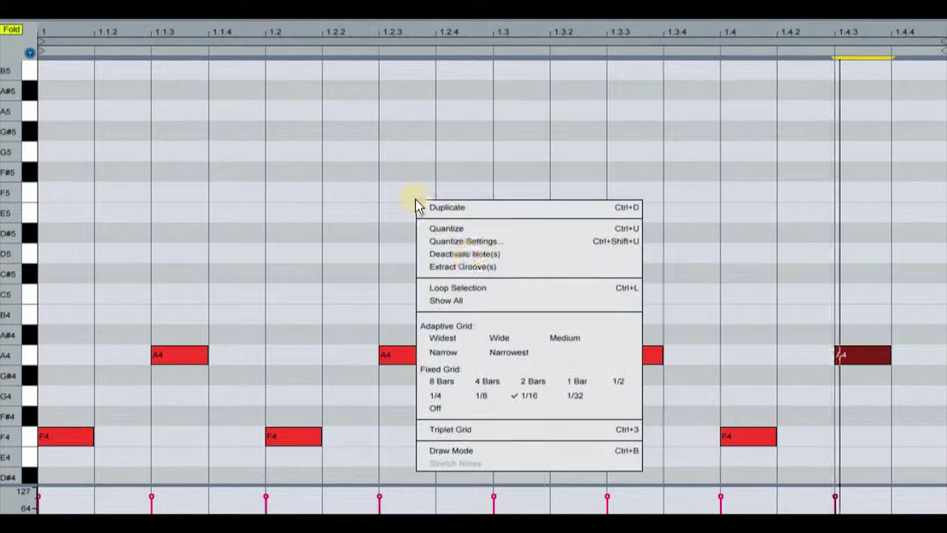
click(449, 408)
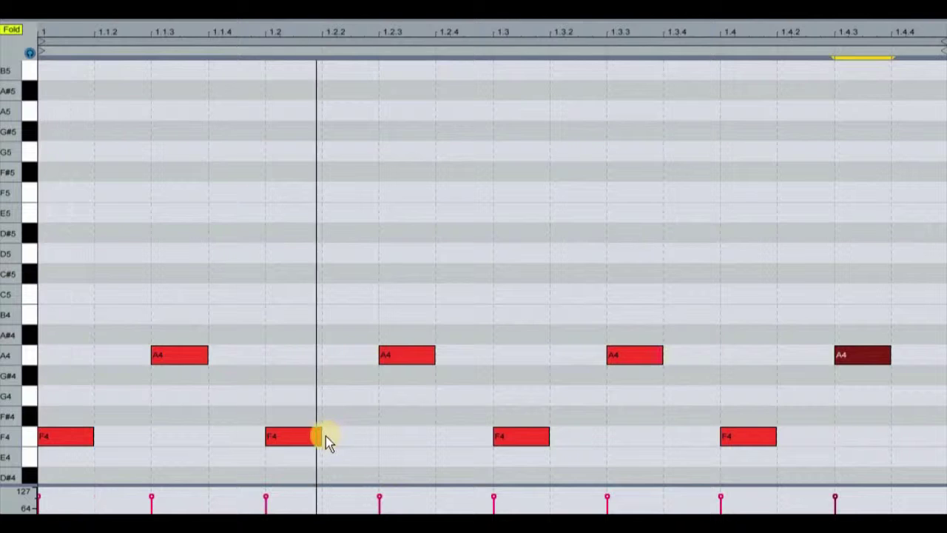
drag(320, 435, 304, 435)
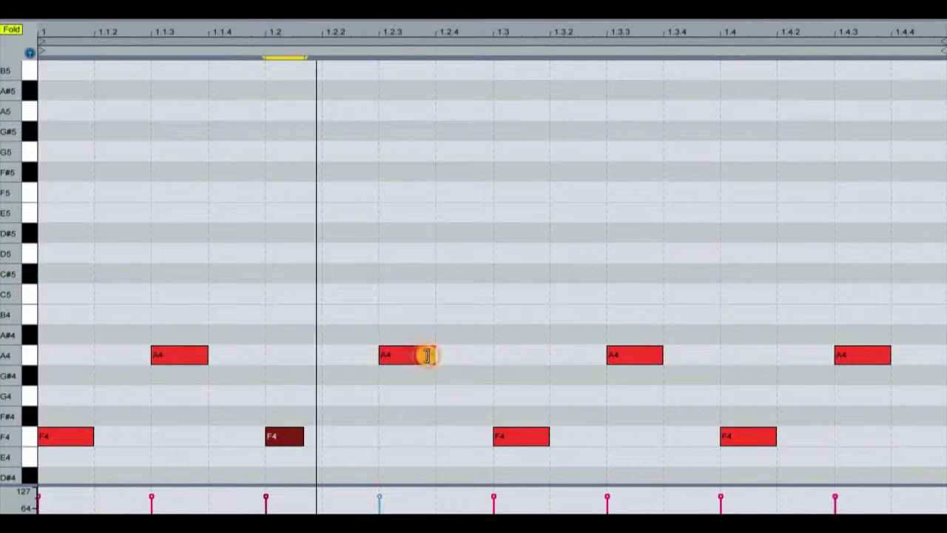
drag(431, 356, 417, 356)
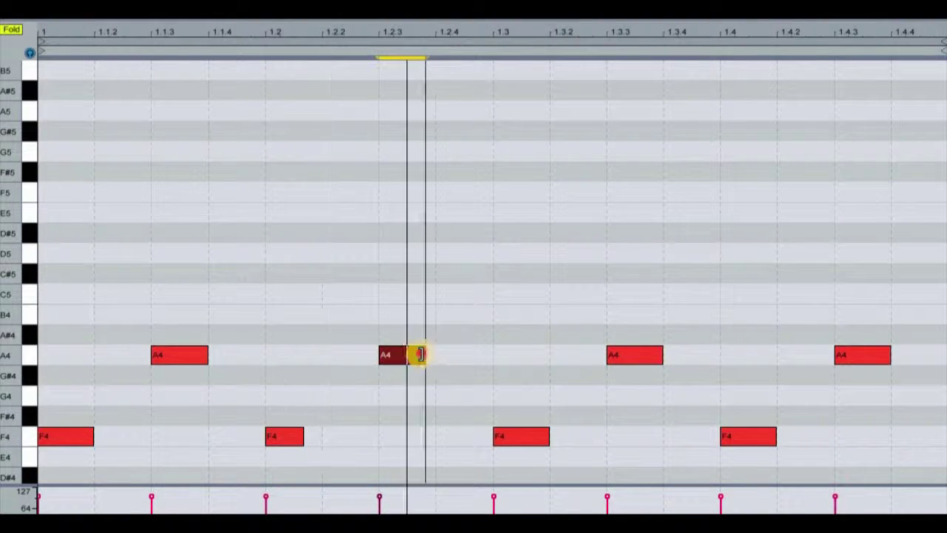
click(535, 432)
drag(535, 430, 514, 434)
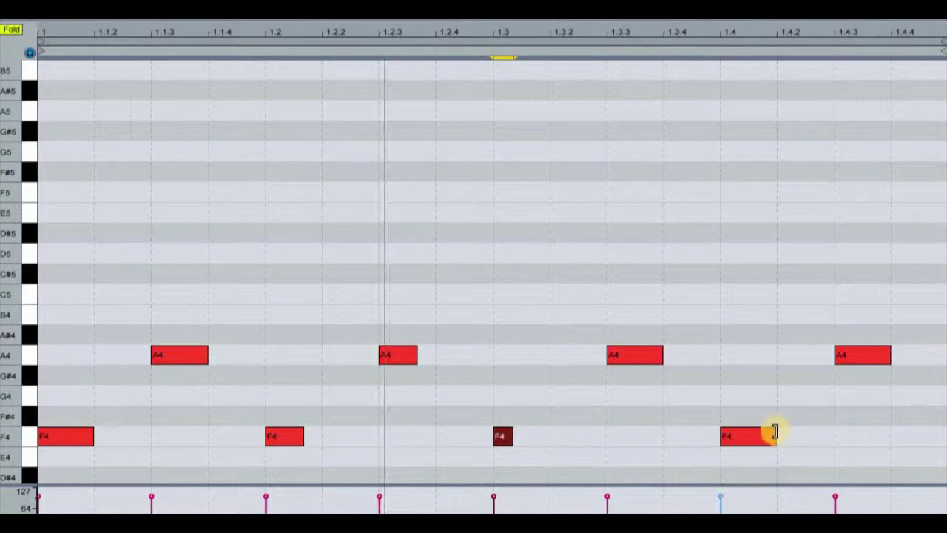
drag(774, 433, 756, 432)
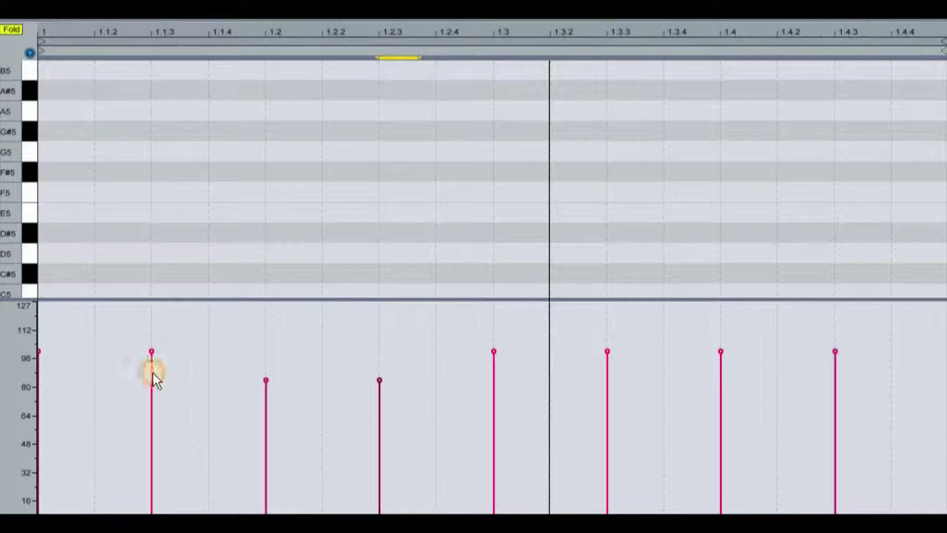
Lower the velocity of the A4 notes at 1.1.3 to about 69 and at 1.3.3 to about 73, and play back the clip.
click(151, 398)
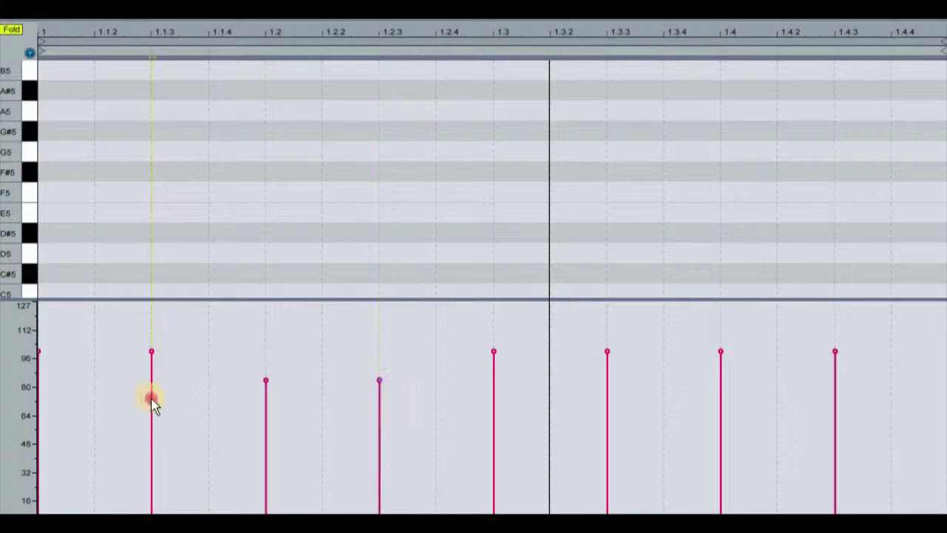
click(153, 352)
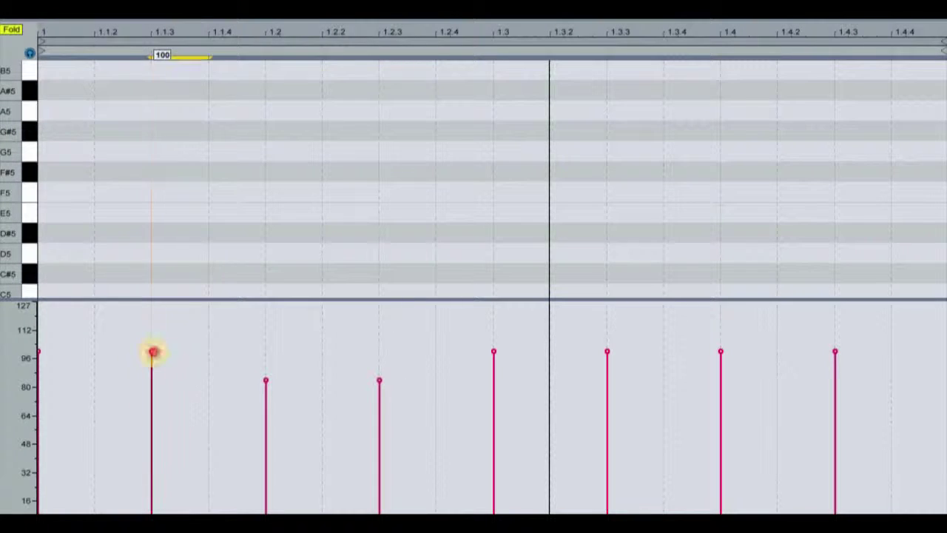
drag(152, 352, 155, 357)
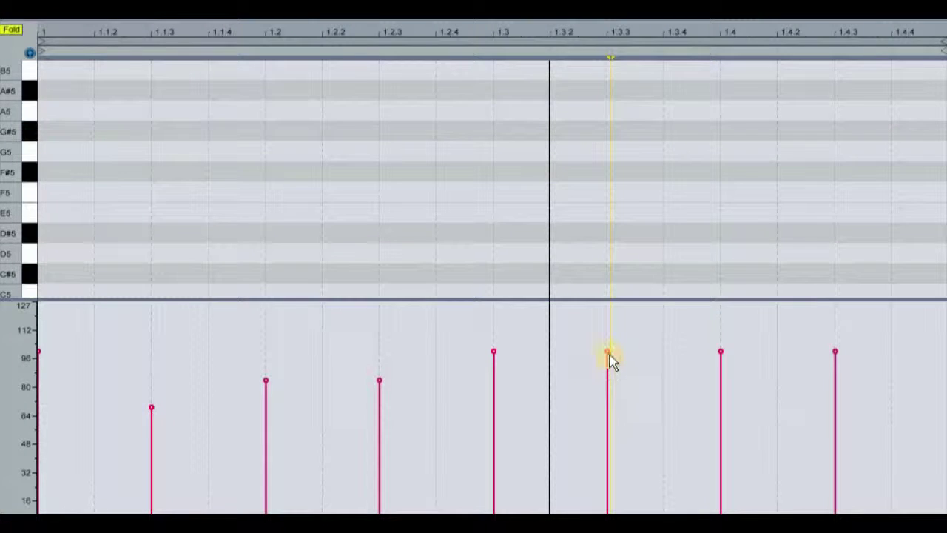
click(608, 352)
drag(607, 350, 607, 357)
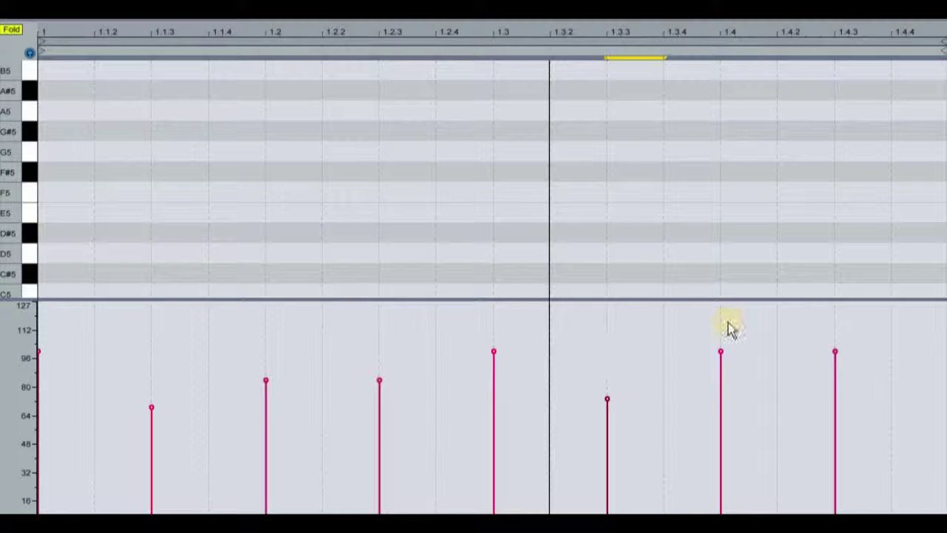
key(space)
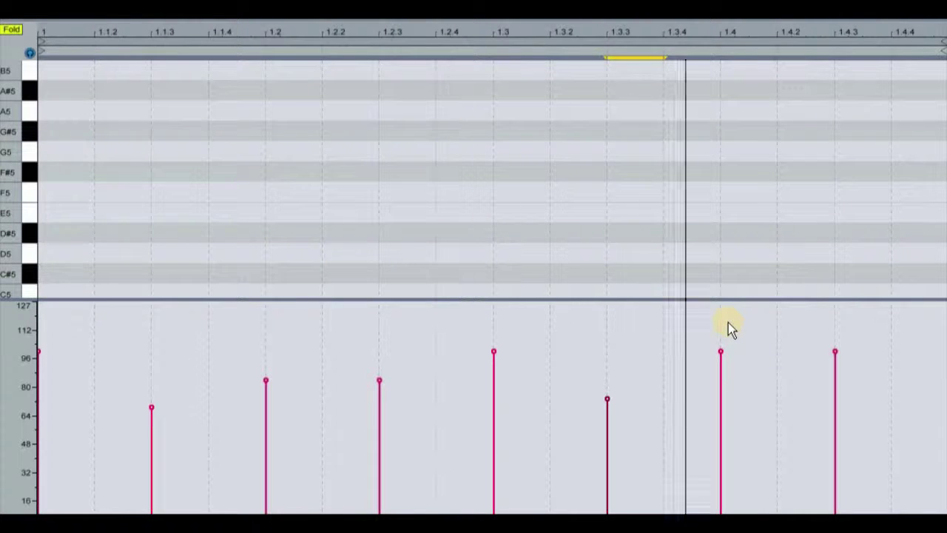
key(space)
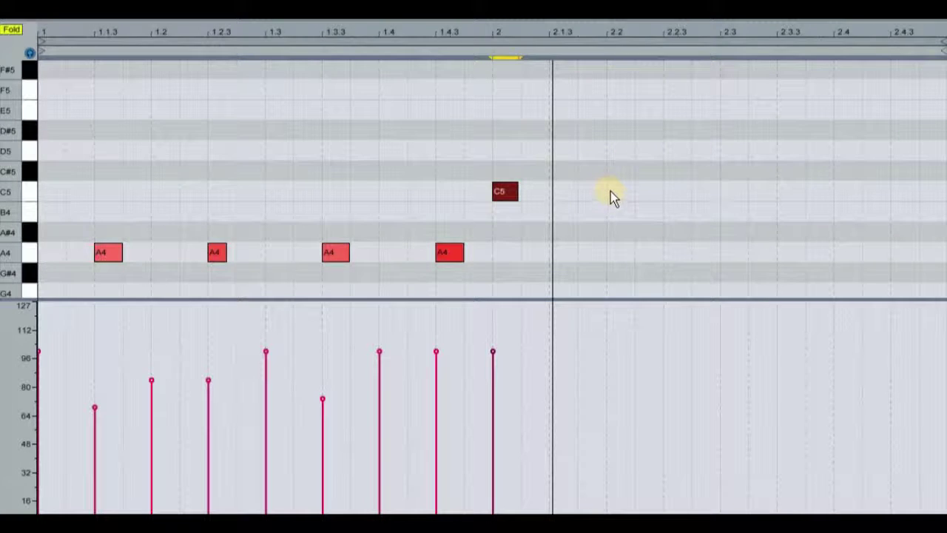
Draw short C5 notes of slightly different lengths at about 2.2, 2.3 and 2.4 in the second bar.
double_click(610, 191)
drag(625, 190, 639, 189)
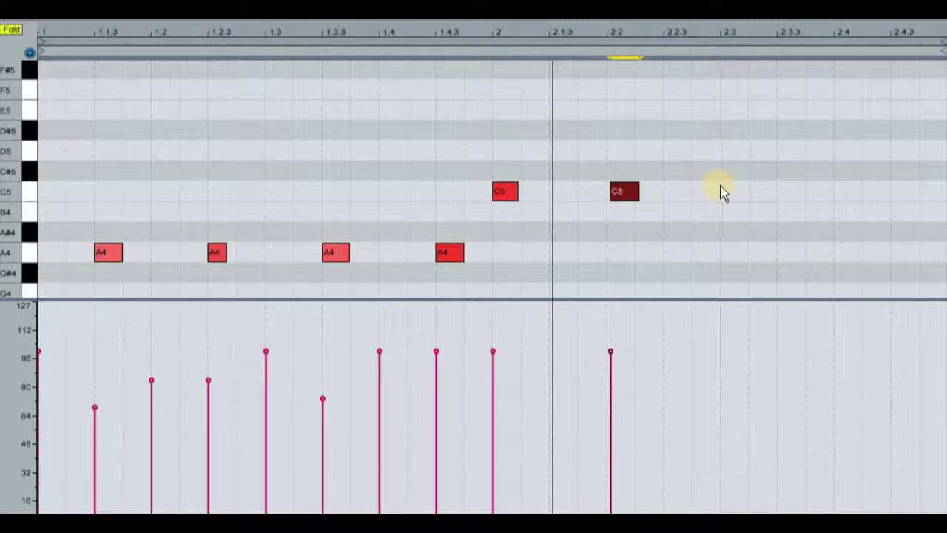
double_click(722, 190)
drag(732, 190, 860, 197)
double_click(829, 198)
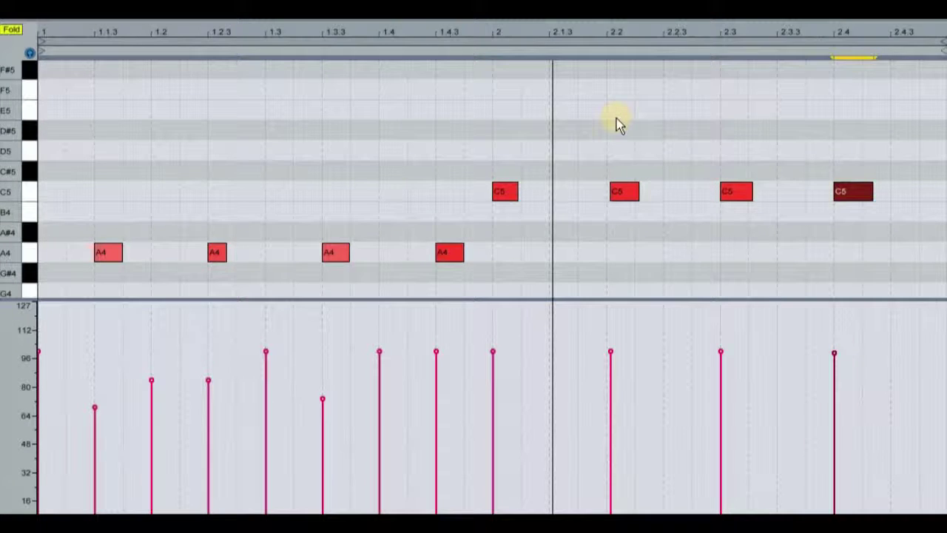
Draw short F5 notes of uneven length on the second bar's offbeats at about 2.1.3, 2.2.3, 2.3.3 and 2.4.3.
double_click(557, 86)
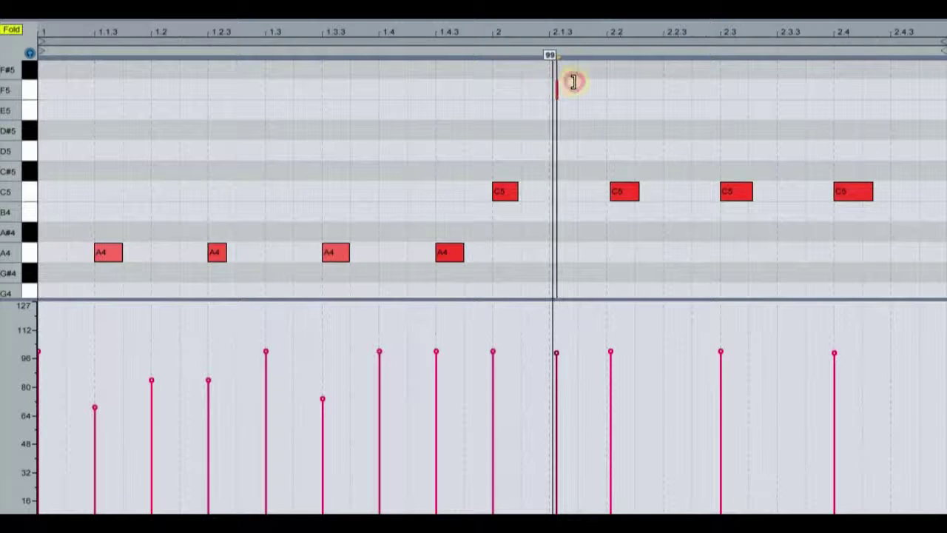
drag(571, 89, 562, 94)
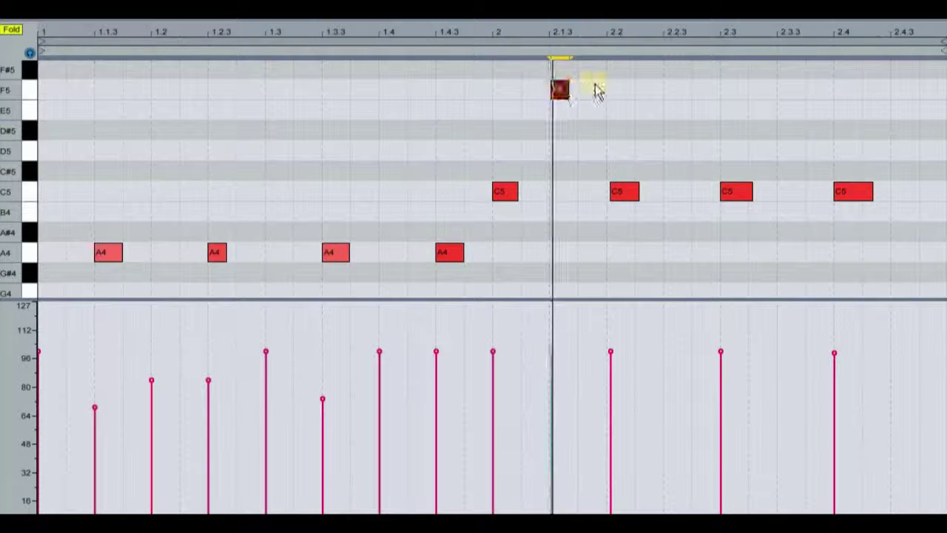
double_click(665, 86)
drag(680, 78, 696, 77)
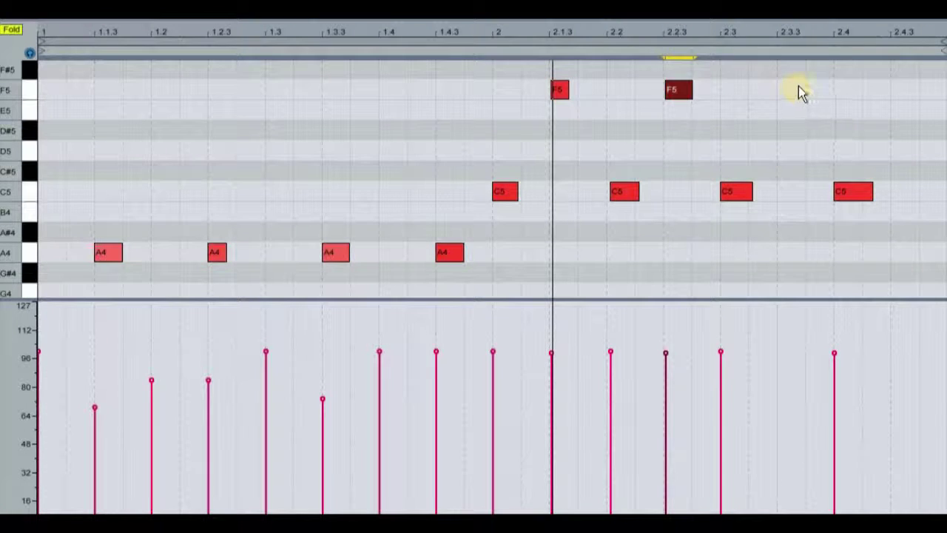
click(779, 84)
double_click(789, 82)
drag(791, 85, 802, 94)
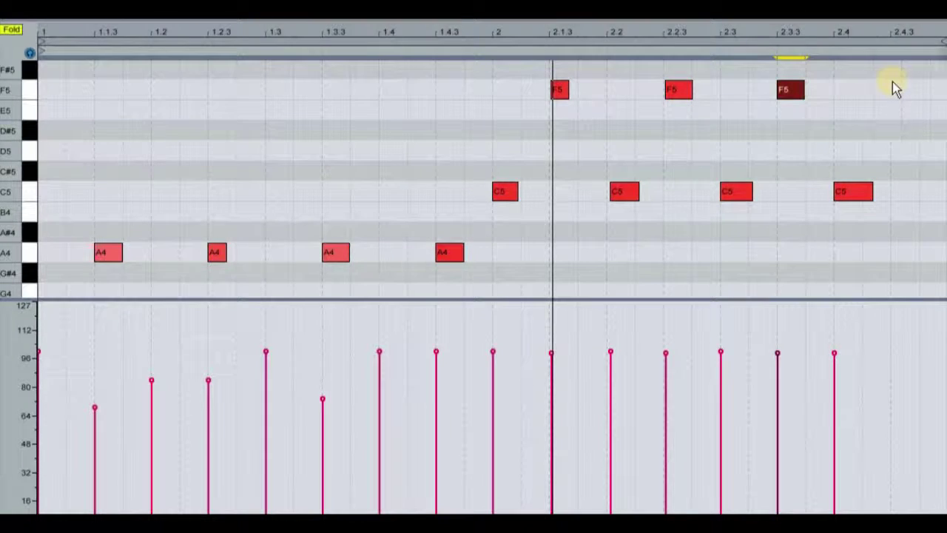
double_click(893, 82)
drag(913, 78, 917, 93)
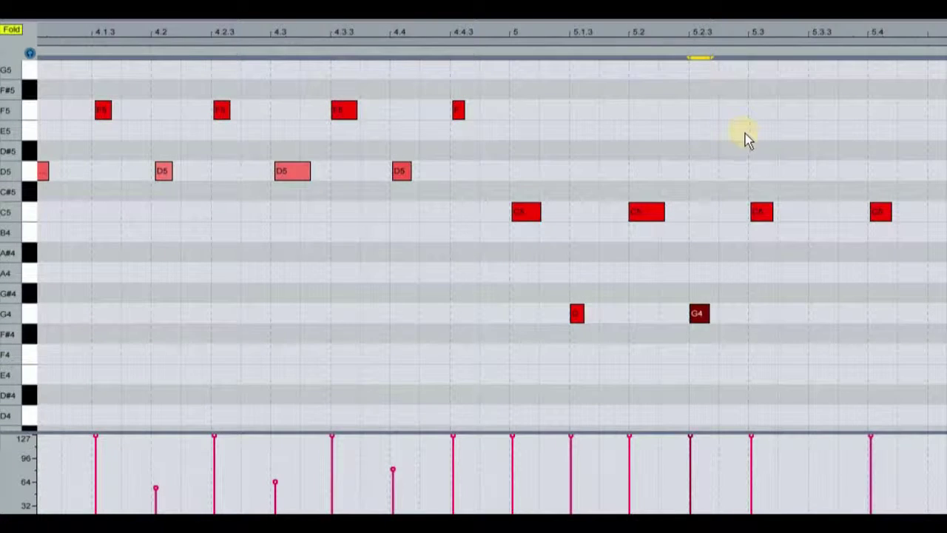
Add short G4 notes on the fifth bar's offbeats at about 5.3.3 and 5.4.3.
double_click(811, 313)
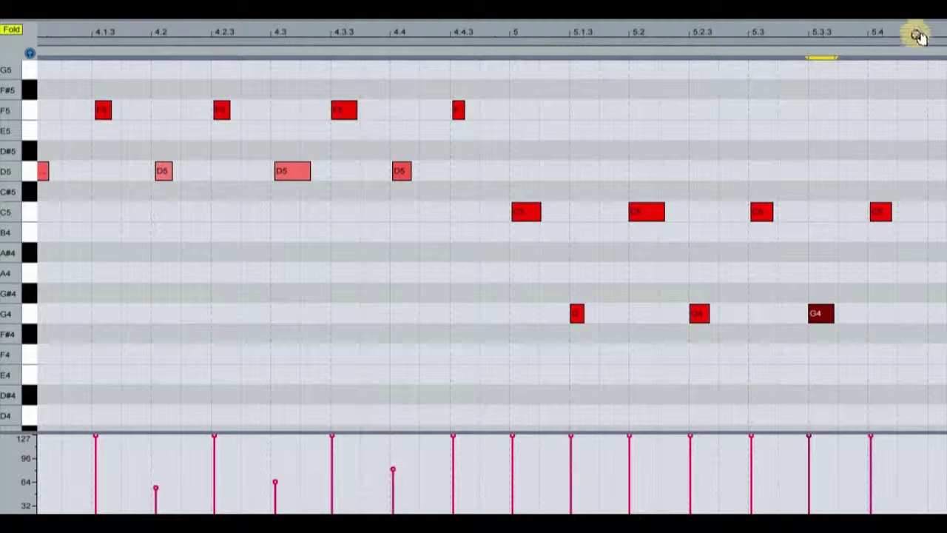
drag(914, 37, 811, 37)
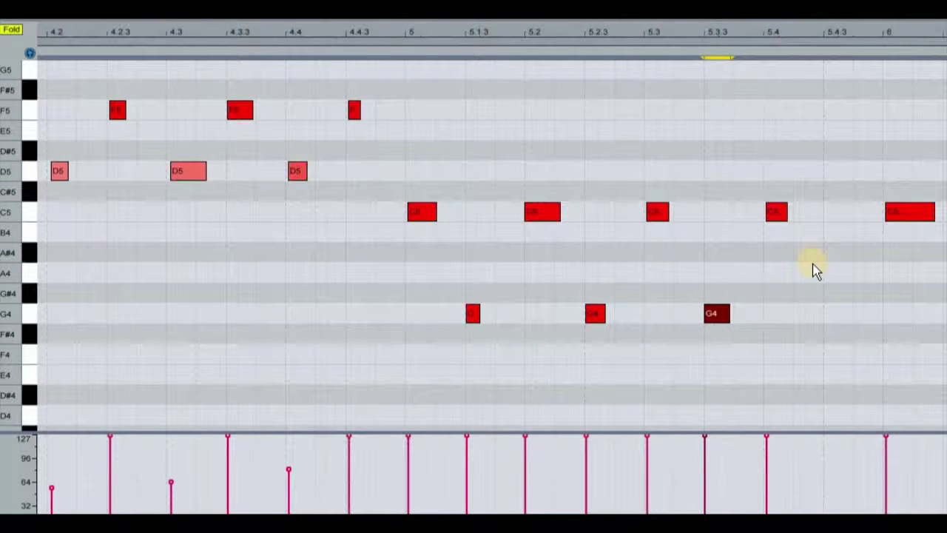
double_click(823, 314)
drag(823, 314, 844, 309)
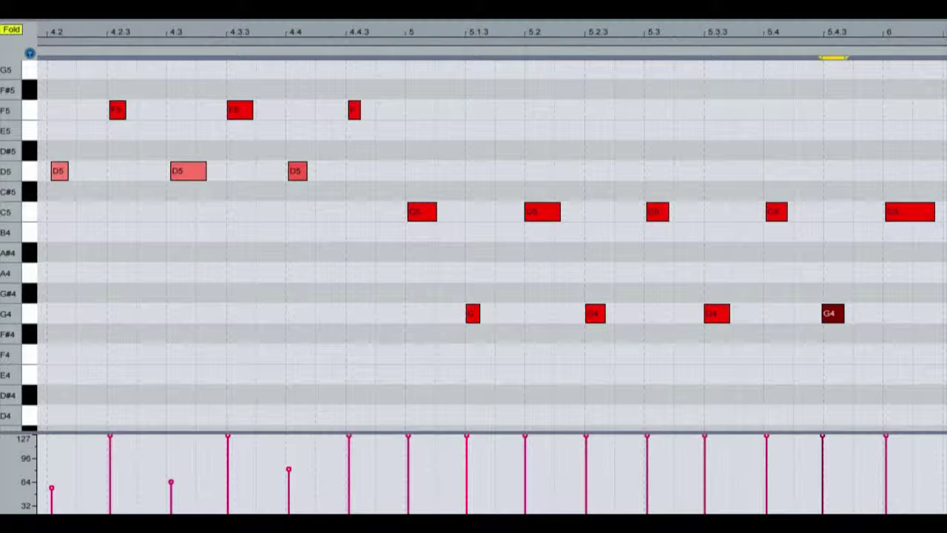
Add short G4 notes of slightly different lengths in the sixth bar at about 6.1.4 and 6.2.3.
click(913, 31)
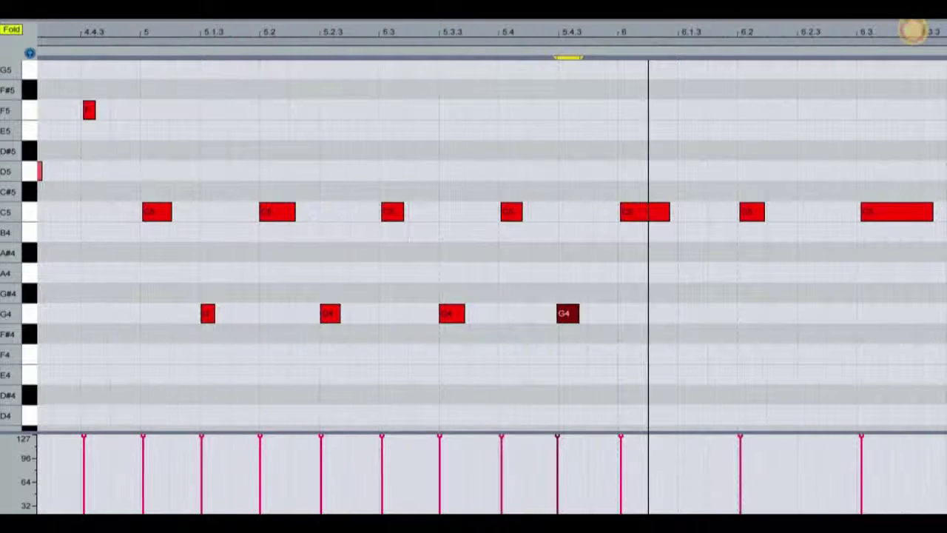
double_click(707, 314)
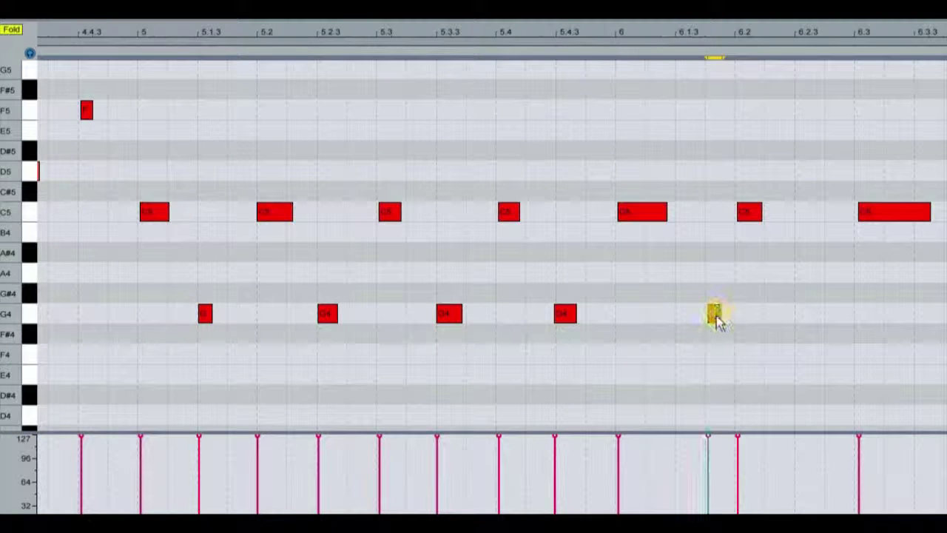
click(715, 316)
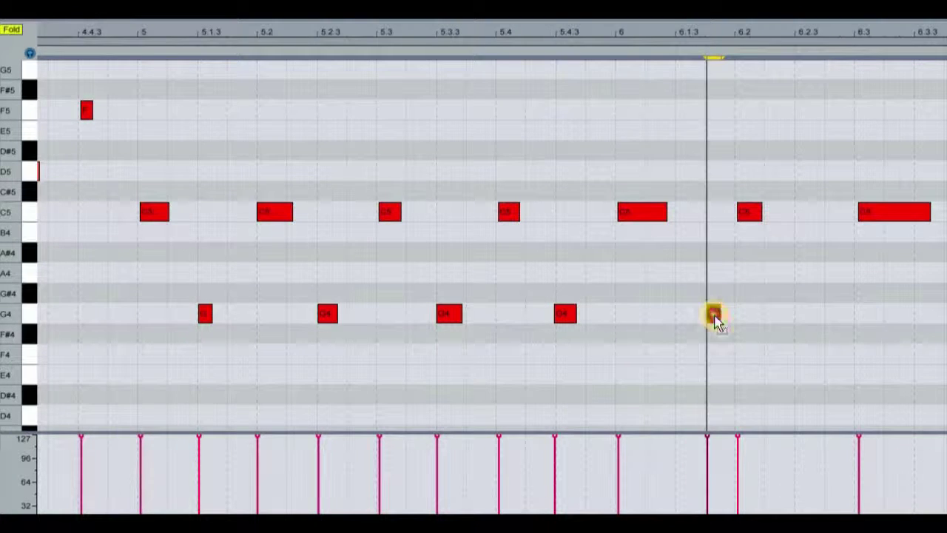
click(792, 314)
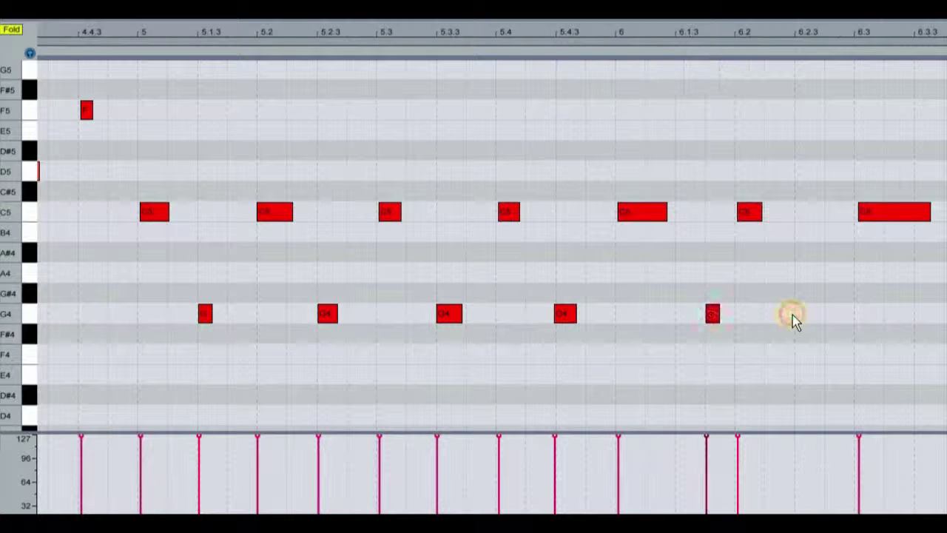
double_click(799, 312)
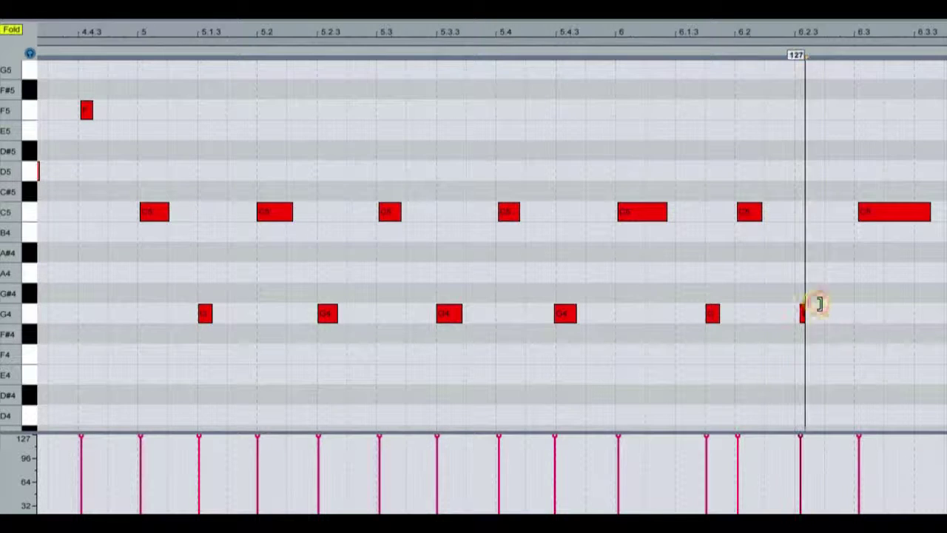
drag(817, 318, 813, 317)
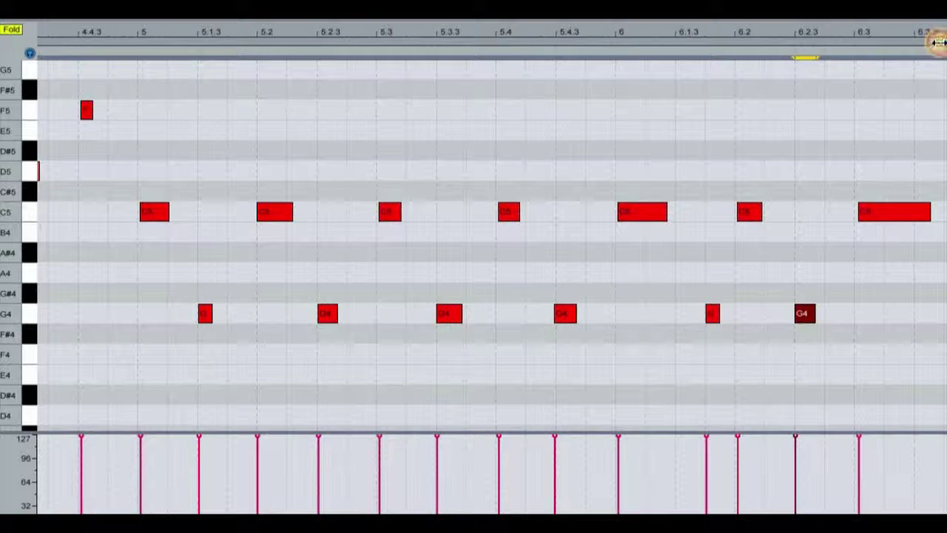
Set the clip's loop to end at the start of bar 7.
drag(935, 43, 893, 59)
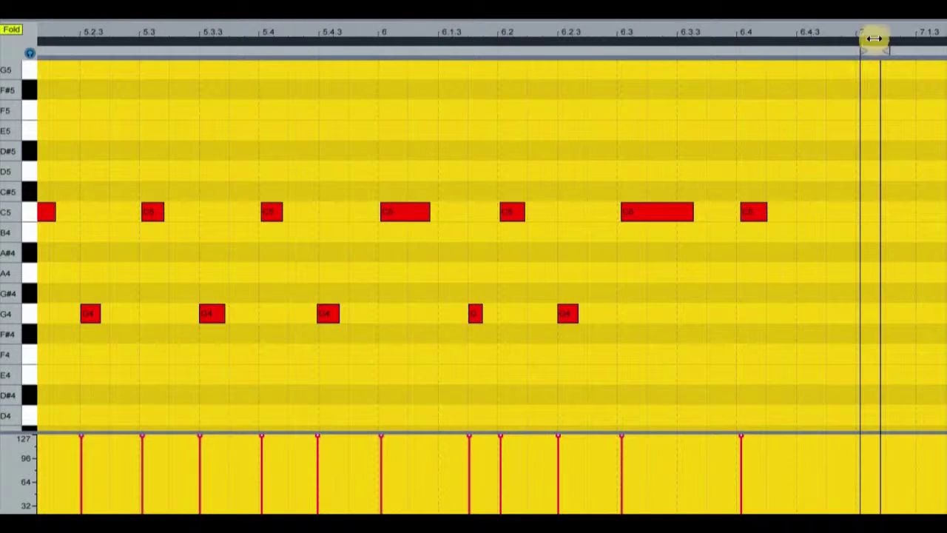
click(940, 50)
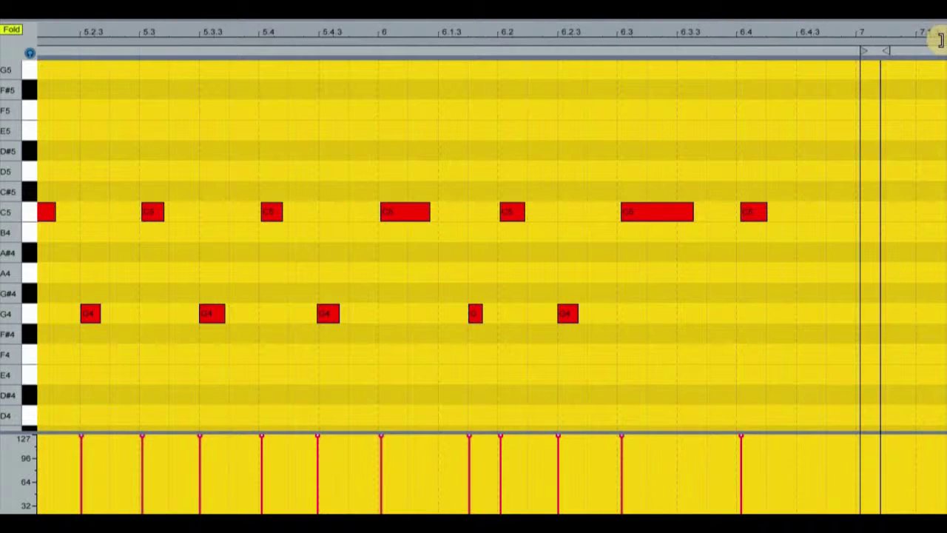
mouse_move(937, 42)
mouse_down()
mouse_move(892, 56)
mouse_move(856, 52)
mouse_up()
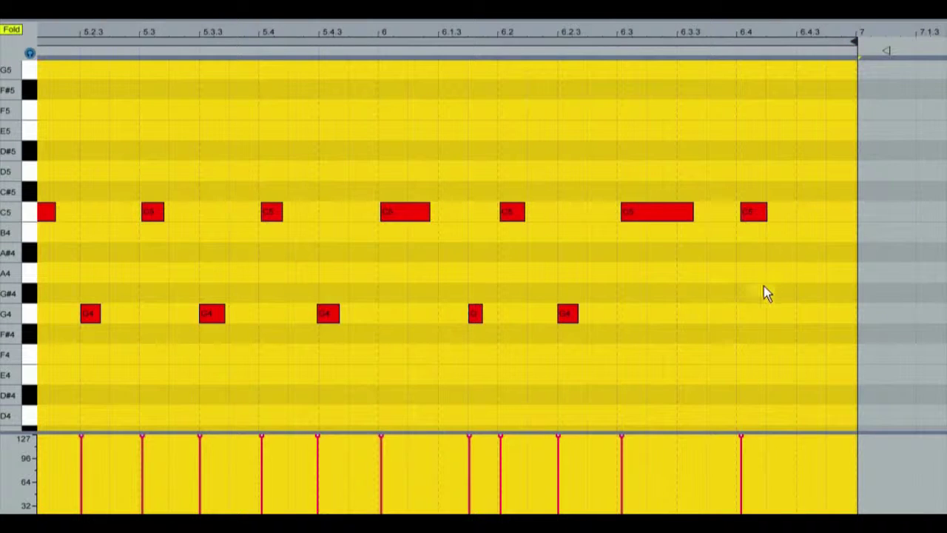
Add a short G4 note at 6.3.3, and shorten the C5 note at 6.3 and start it slightly earlier.
click(680, 314)
drag(681, 315, 697, 313)
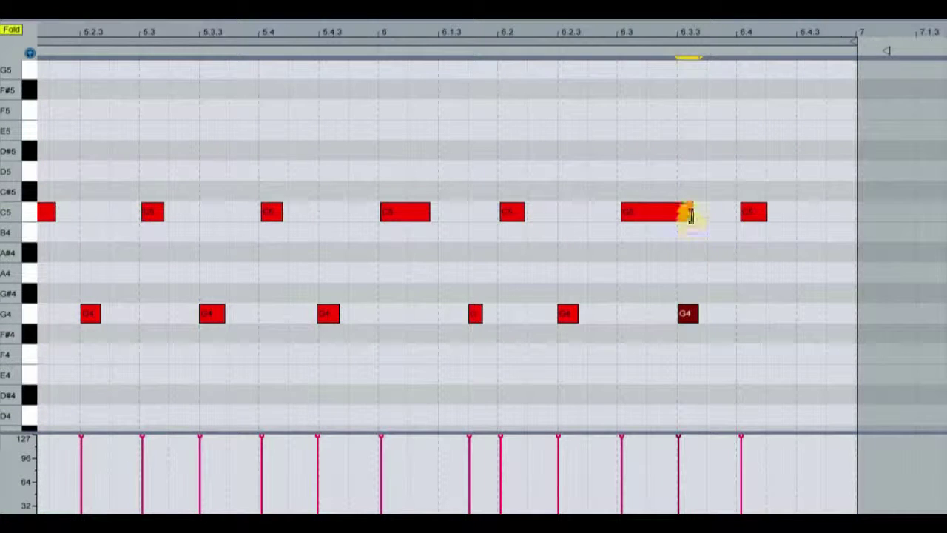
drag(688, 212, 635, 217)
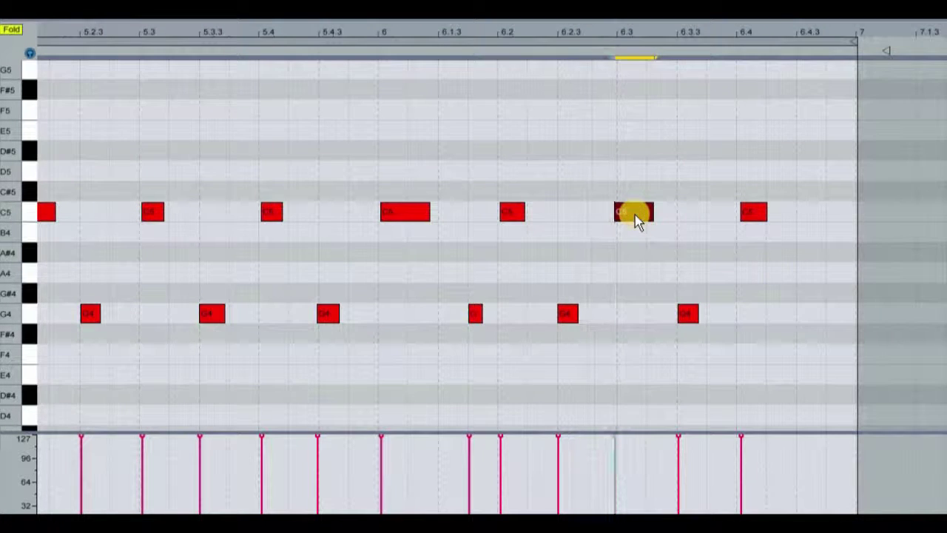
Add a short G4 note at 6.4.3 and shift the C5 note at 6.4 slightly earlier.
double_click(799, 313)
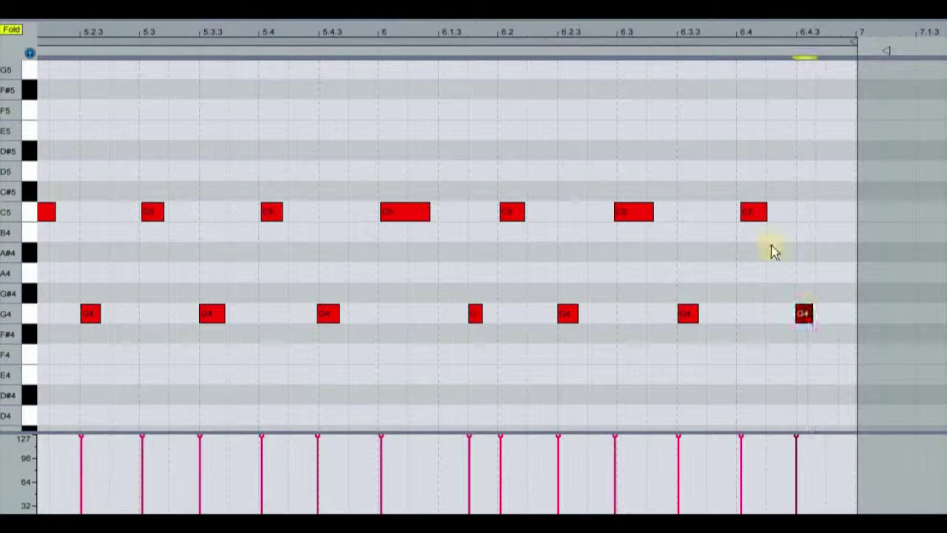
drag(755, 224, 753, 228)
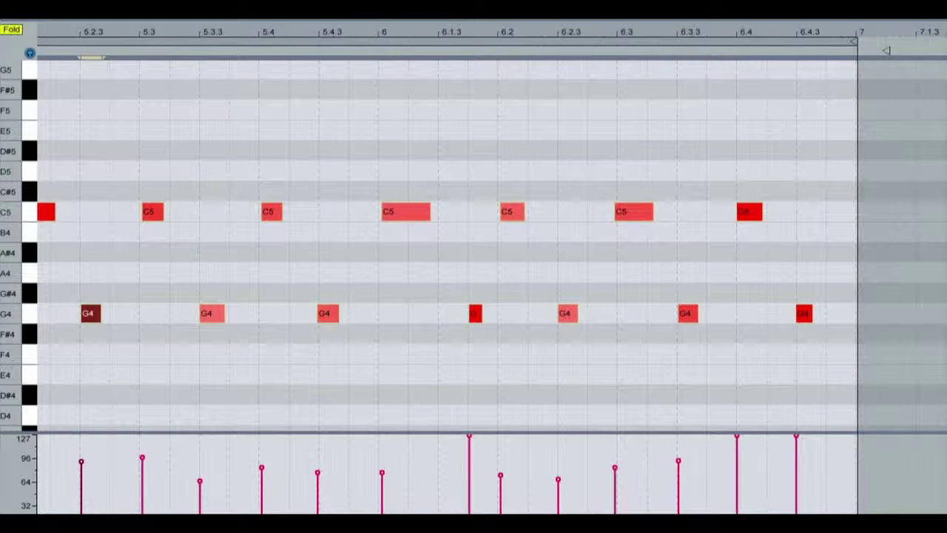
Move all the G4 notes in the fifth and sixth bars up to E5.
key(space)
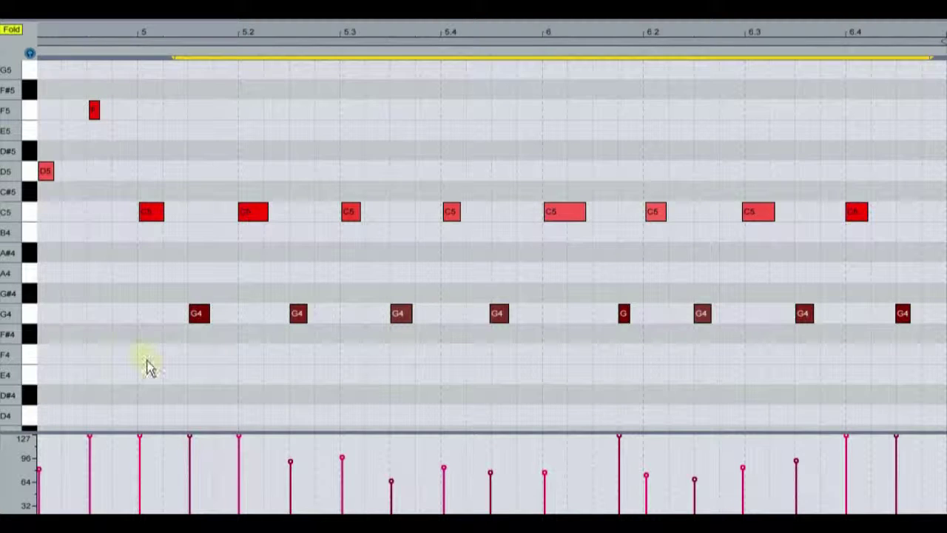
click(198, 316)
drag(202, 316, 206, 140)
click(148, 101)
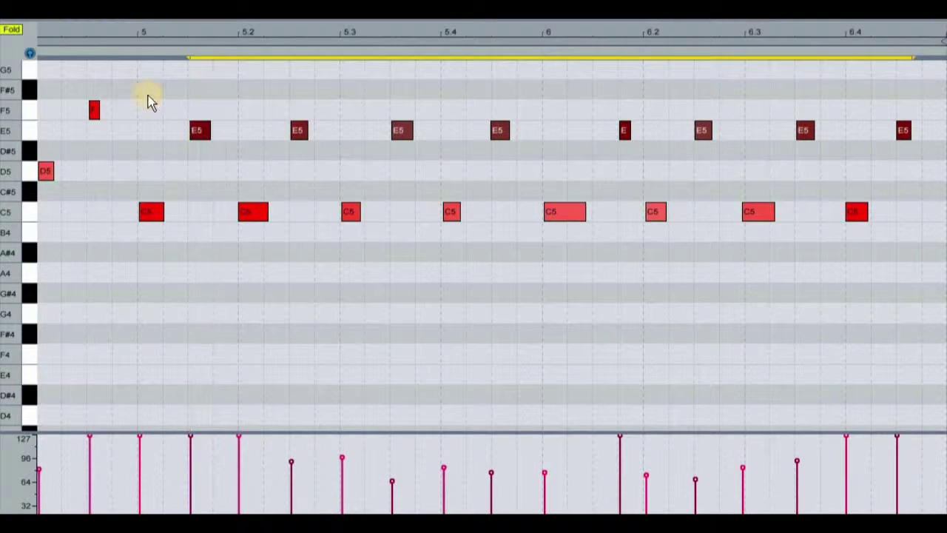
Play back the melody from just before bar 5 and from bar 7 to hear the edited notes.
click(110, 54)
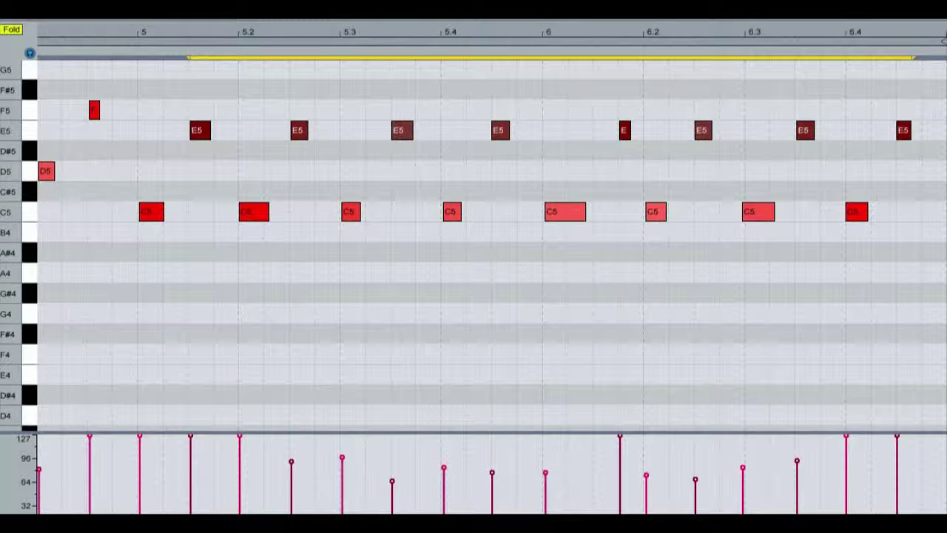
key(space)
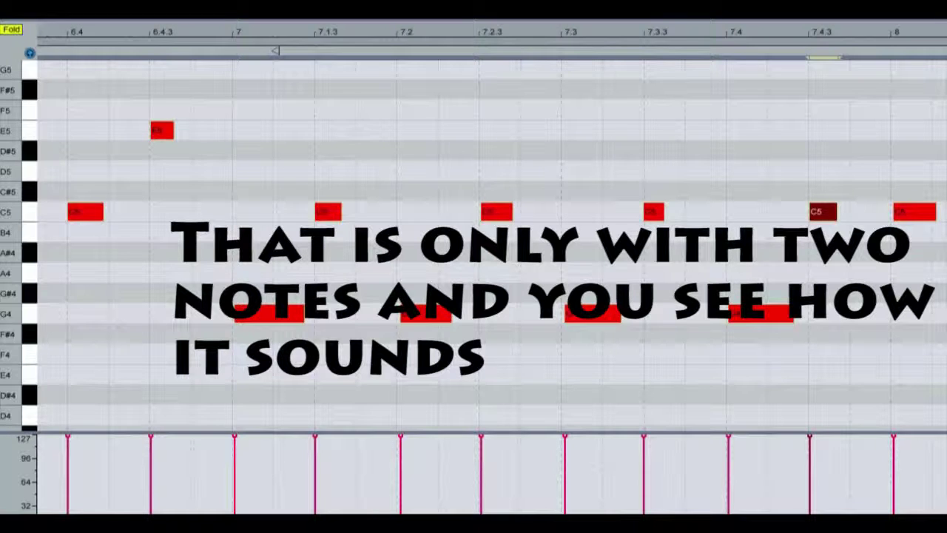
key(space)
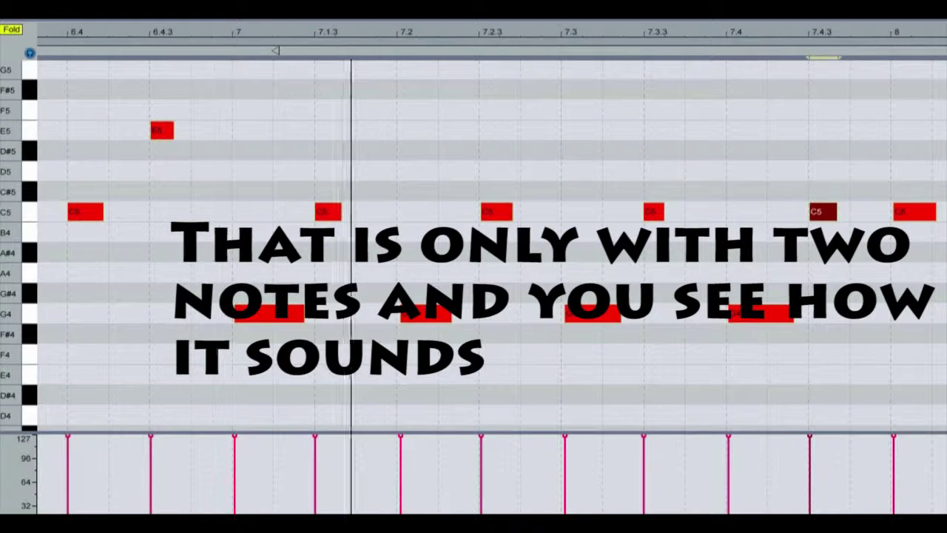